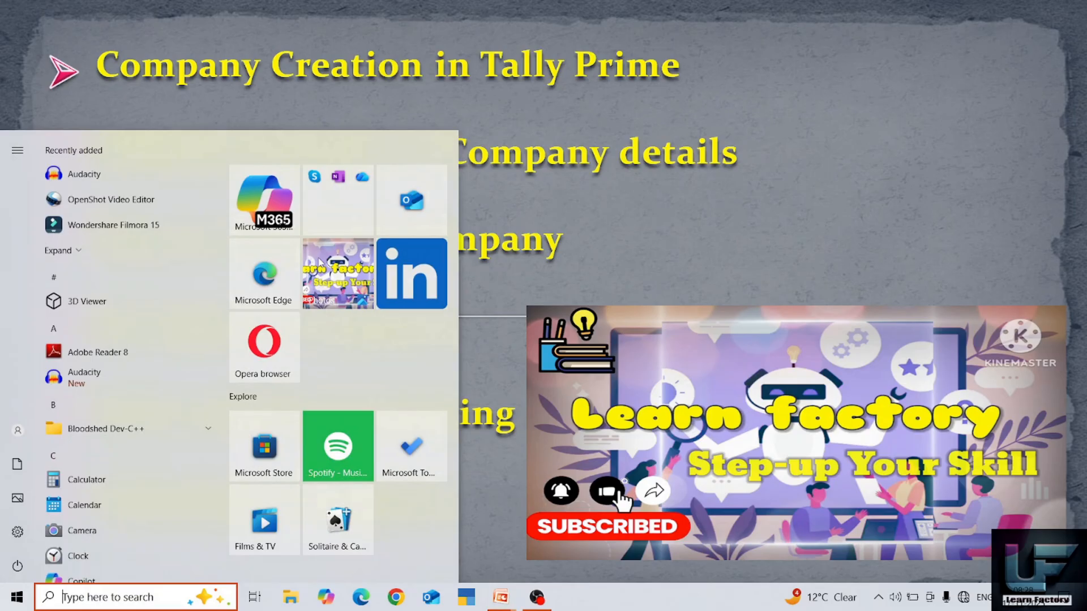
# - Search 'ta' in the Start menu and launch TallyPrime
pyautogui.write('ta')
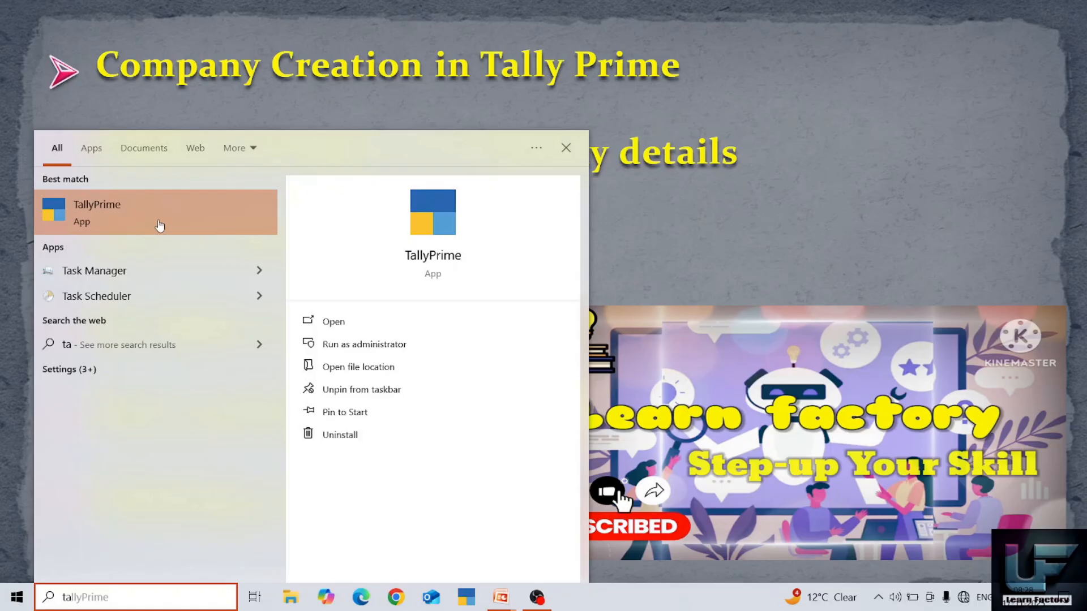
pyautogui.click(159, 225)
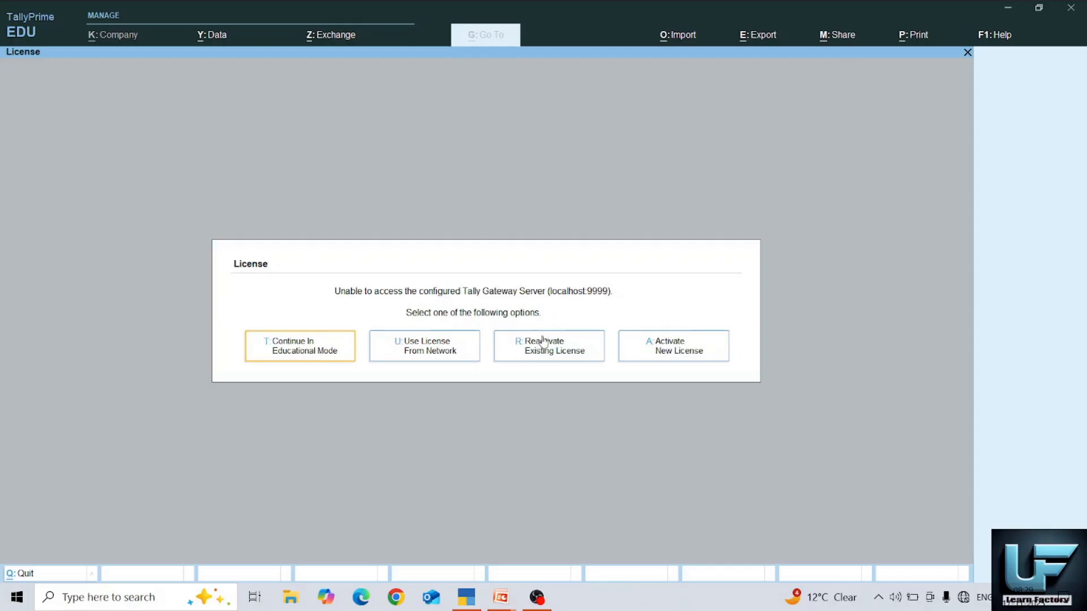
# - Continue in Educational Mode and start creating a new company from the company list
pyautogui.click(298, 351)
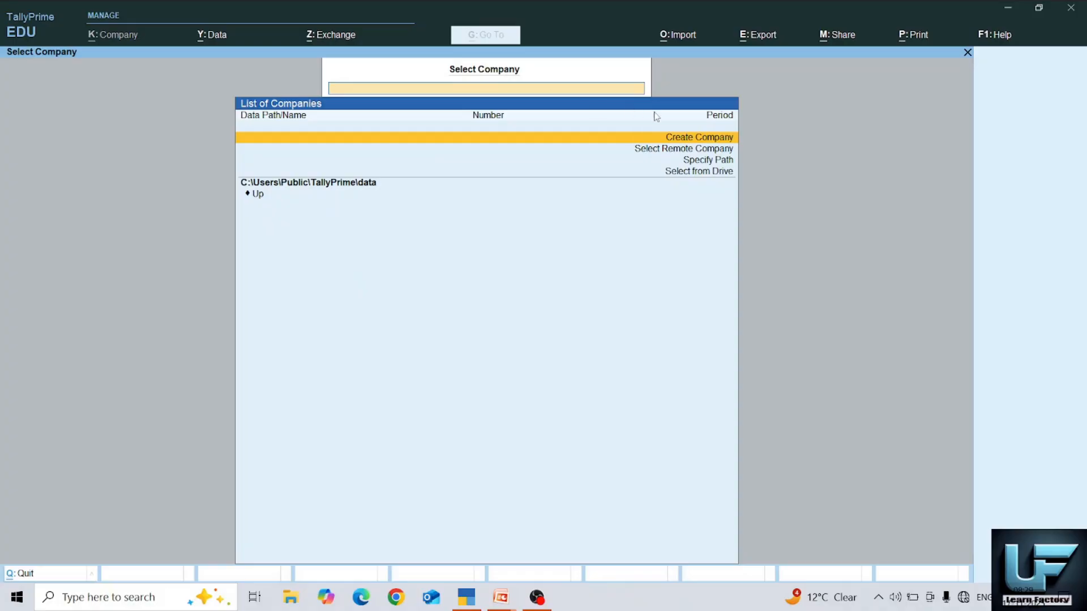
pyautogui.click(707, 137)
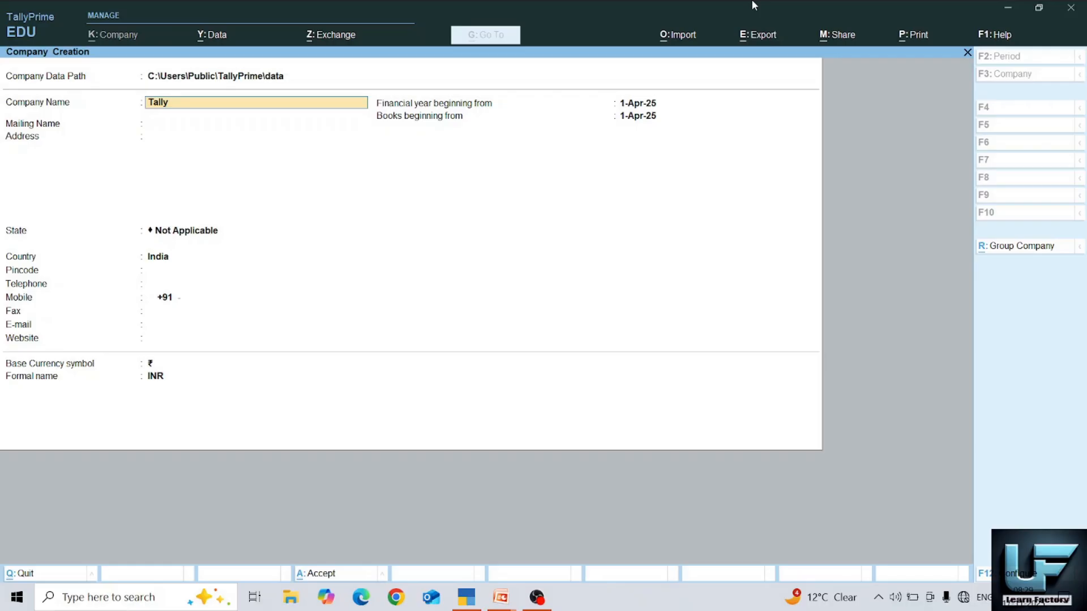
# - Name the company 'Tally Pvt Ltd', keep the mailing name, and choose Jharkhand as the state
pyautogui.write('Pvt Ltd')
pyautogui.press('Return')
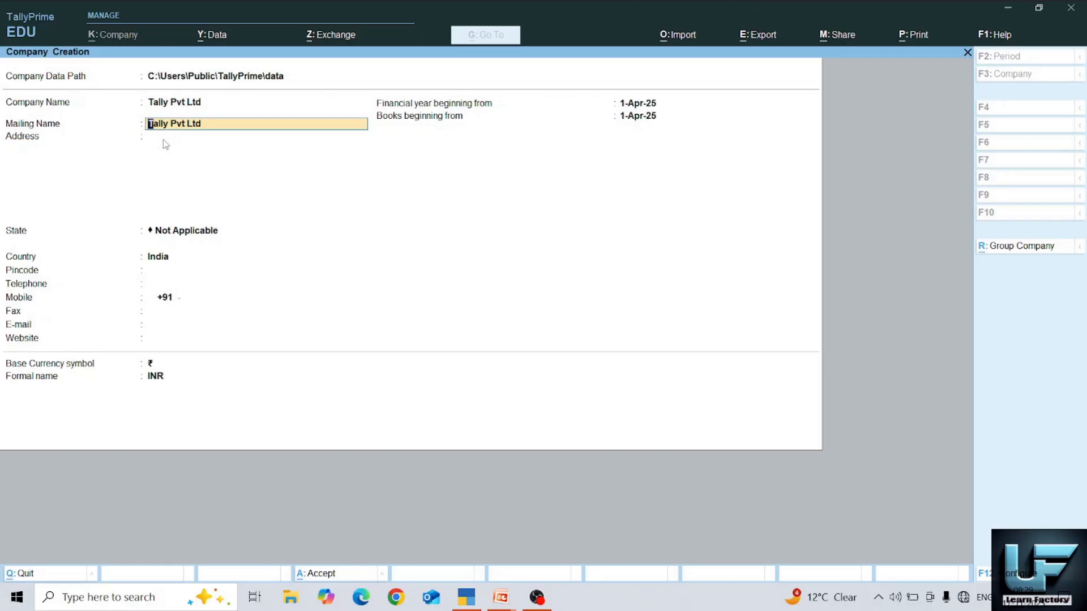
pyautogui.press('Return')
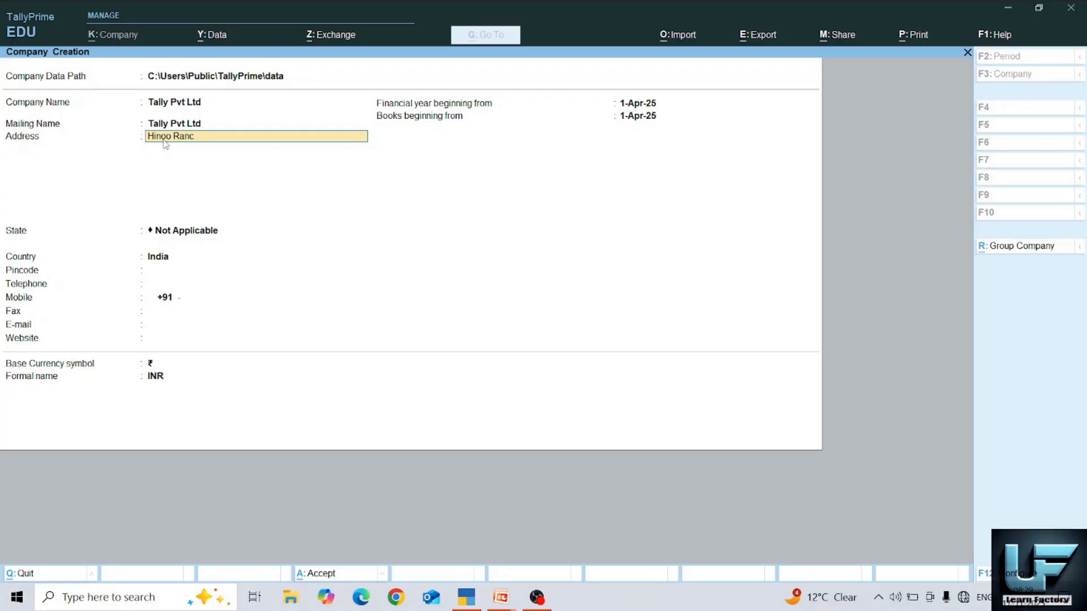
pyautogui.press('Return')
pyautogui.press('Return')
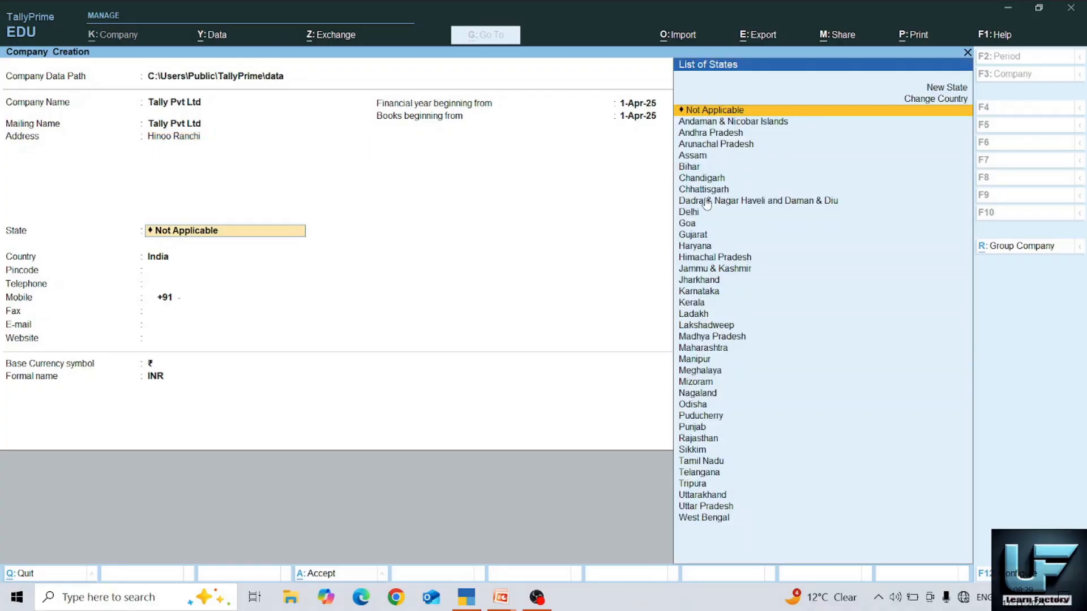
pyautogui.click(694, 285)
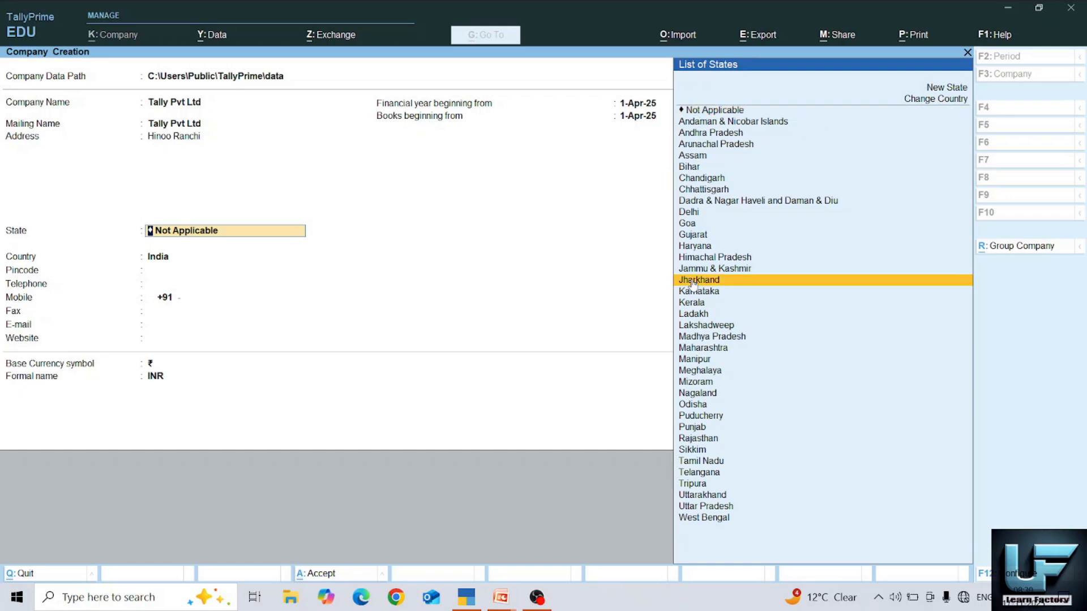
pyautogui.click(693, 285)
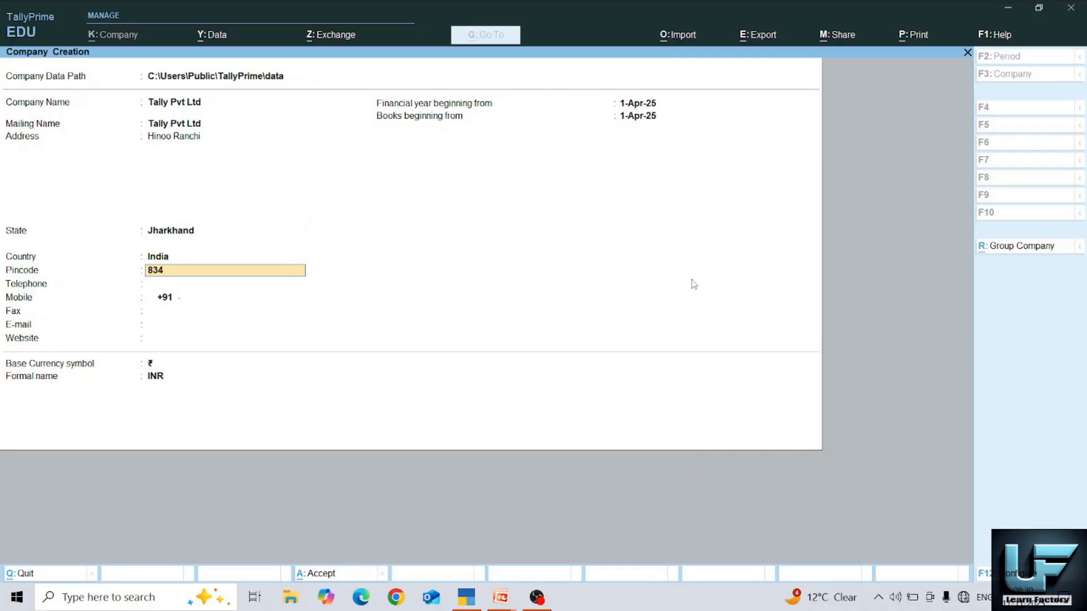
# - Enter the company's telephone and mobile numbers, leave fax empty, and finish the contact details
pyautogui.press('Return')
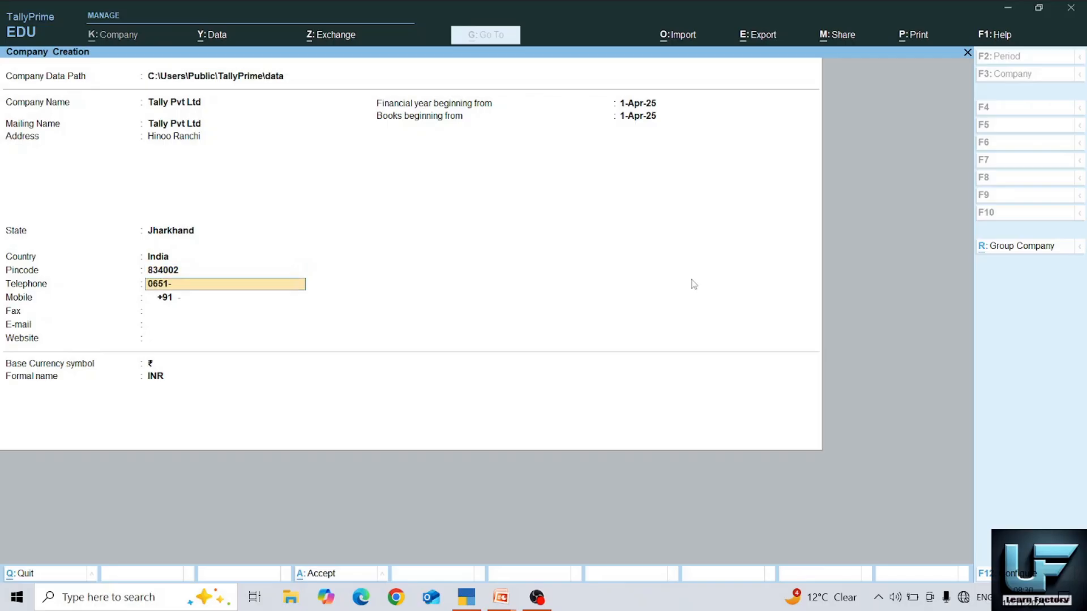
pyautogui.press('Return')
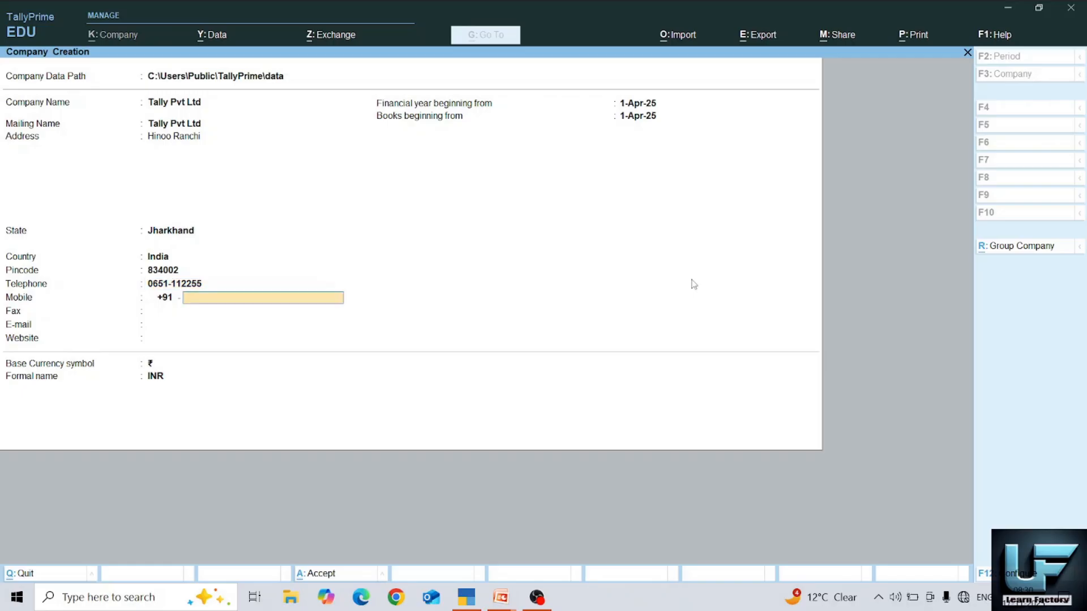
pyautogui.write('90000000')
pyautogui.press('Return')
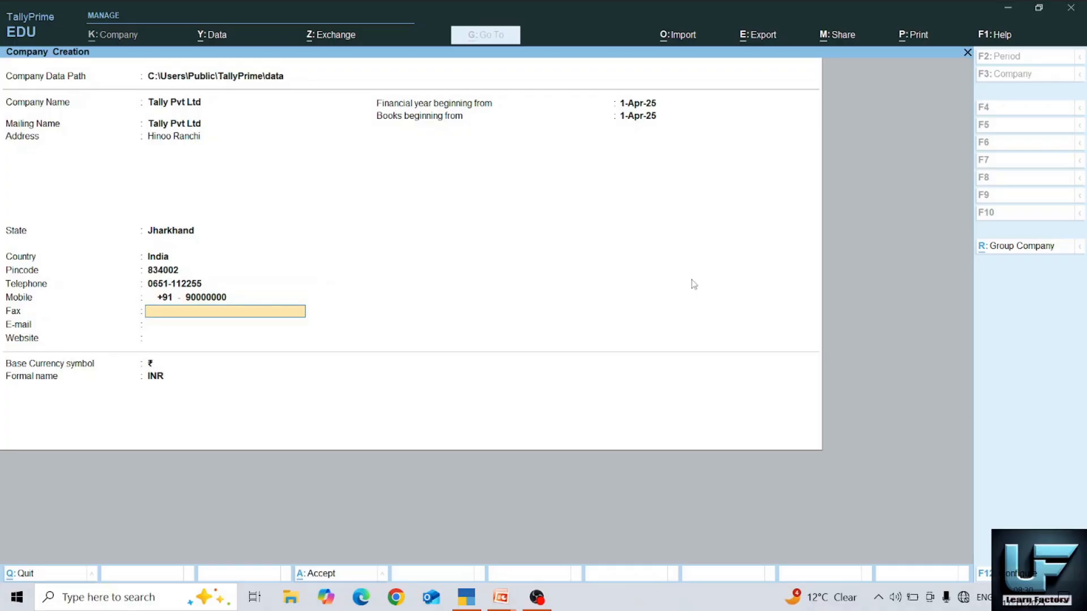
pyautogui.press('Return')
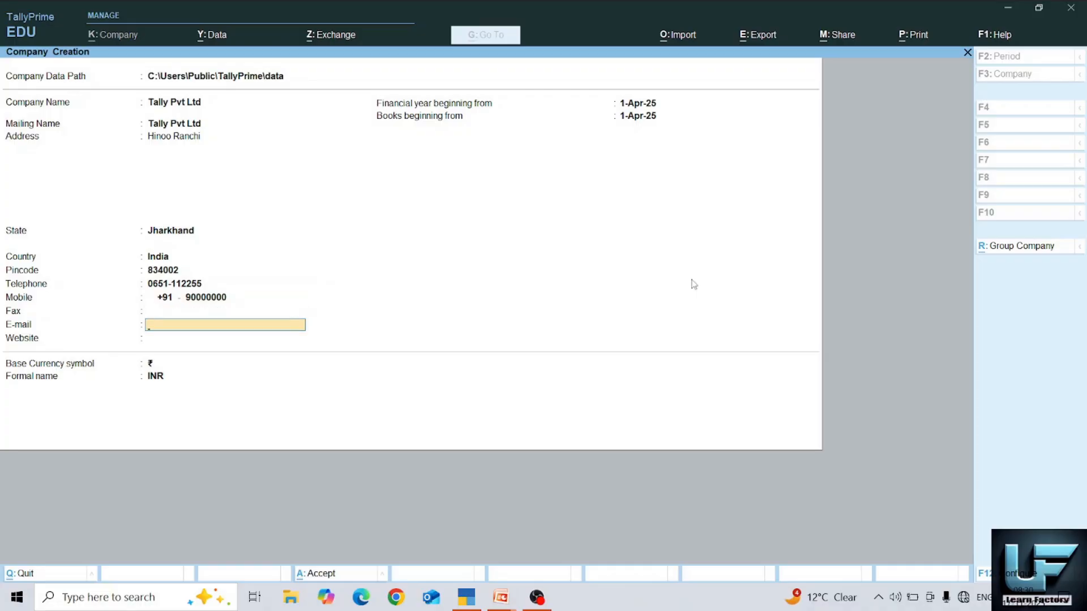
pyautogui.press('Return')
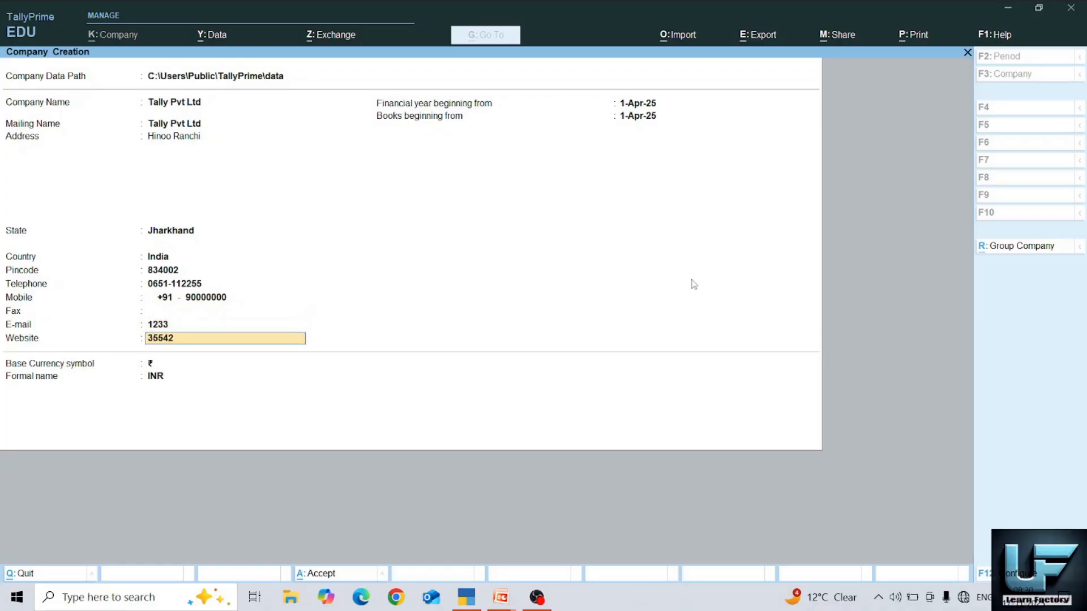
pyautogui.press('Return')
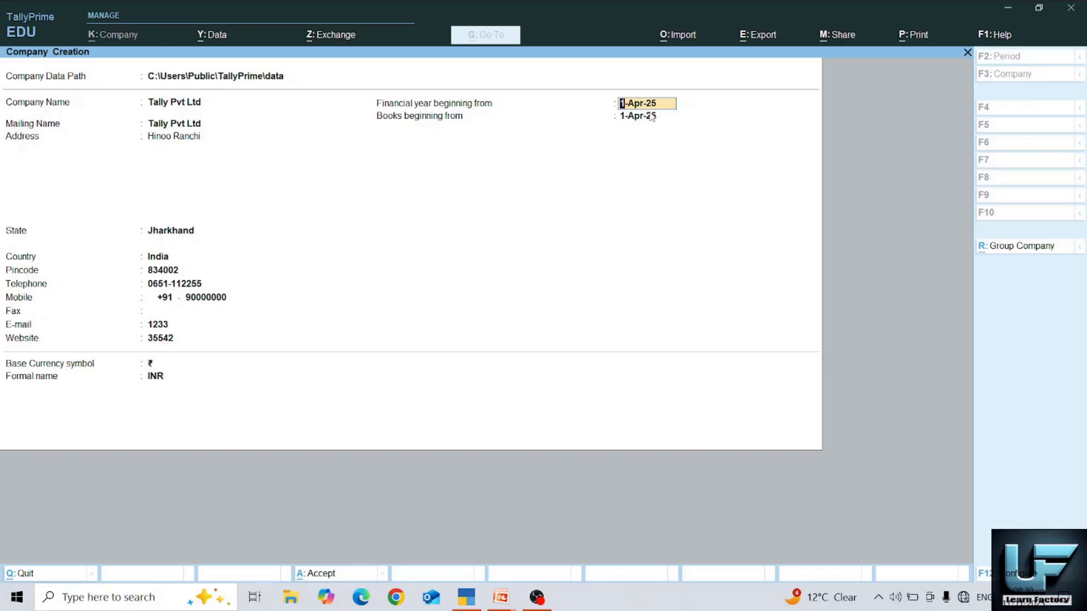
# - Keep 1-Apr-25 as the financial year beginning date
pyautogui.press('Return')
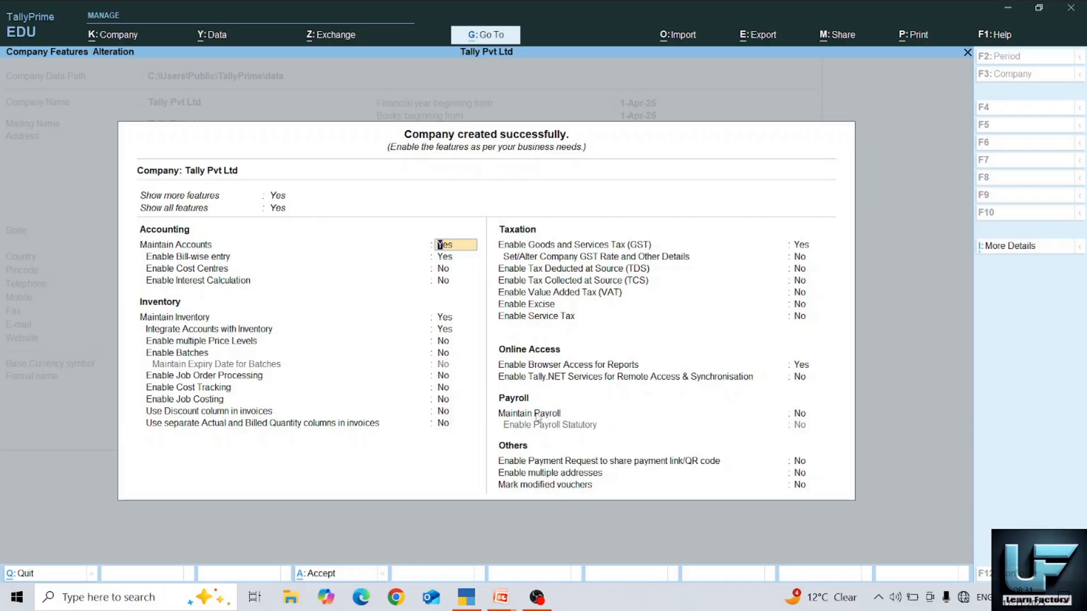
# - Accept the default company features with Ctrl+A
pyautogui.press('ctrl')
pyautogui.hotkey('ctrl', 'a')
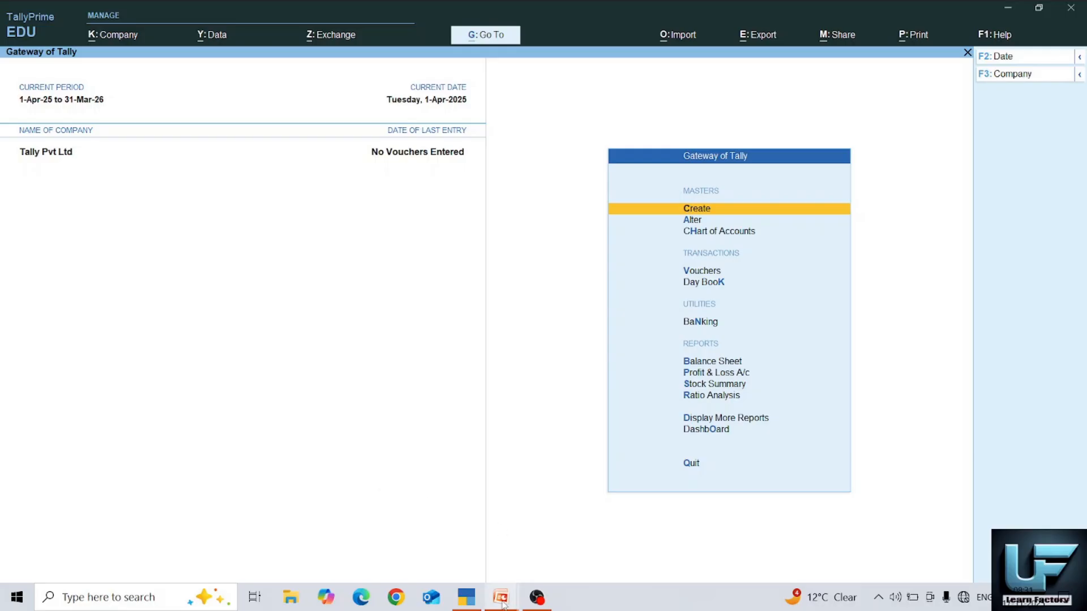
# - Bring the PowerPoint slide show to the front, then switch back to TallyPrime
pyautogui.moveTo(503, 604)
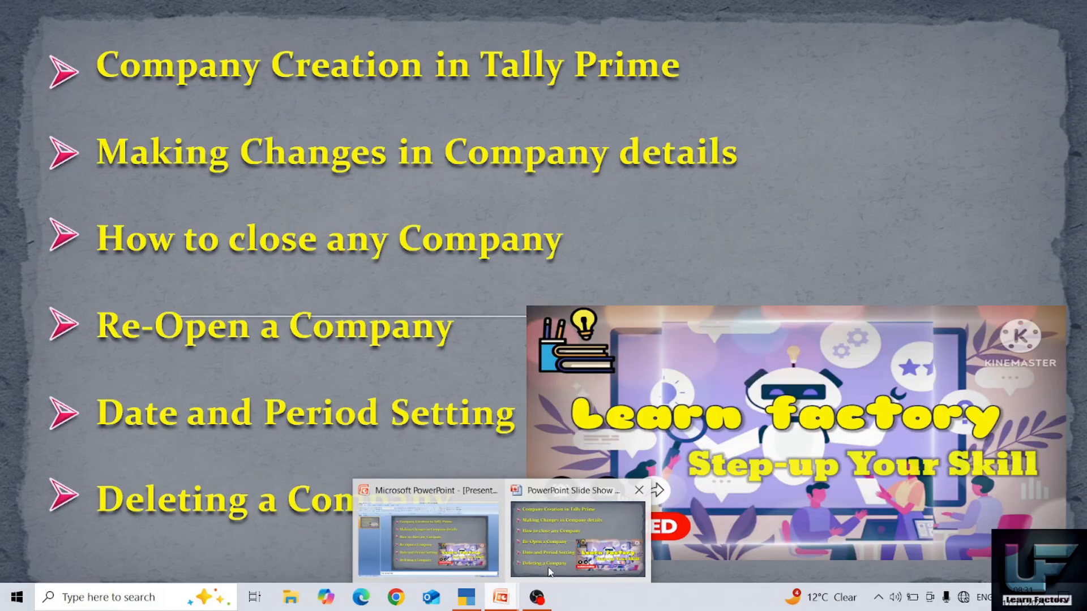
pyautogui.click(549, 572)
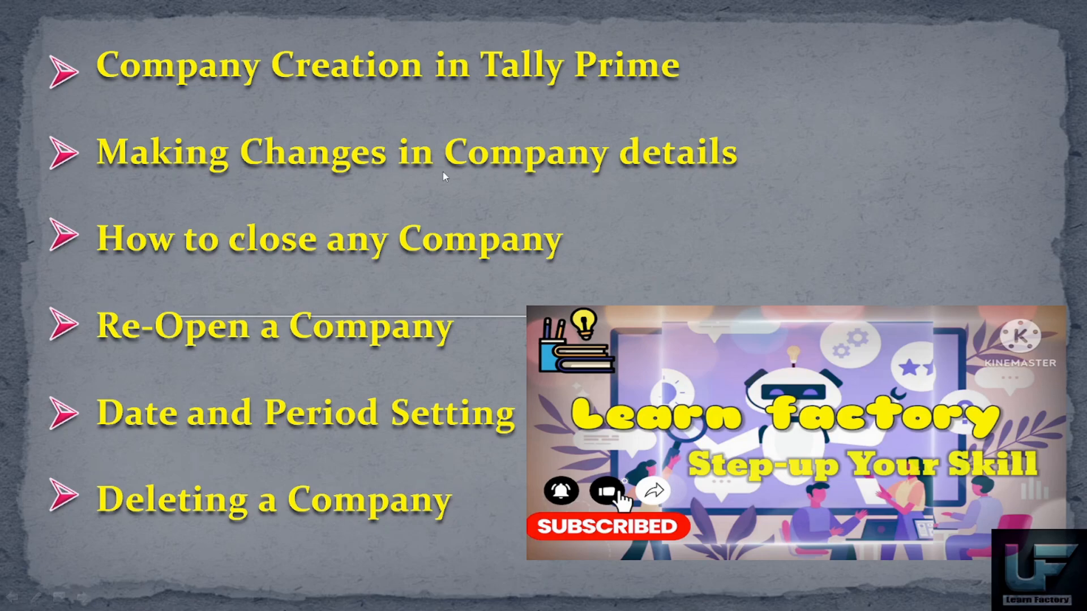
pyautogui.hotkey('alt', 'Tab')
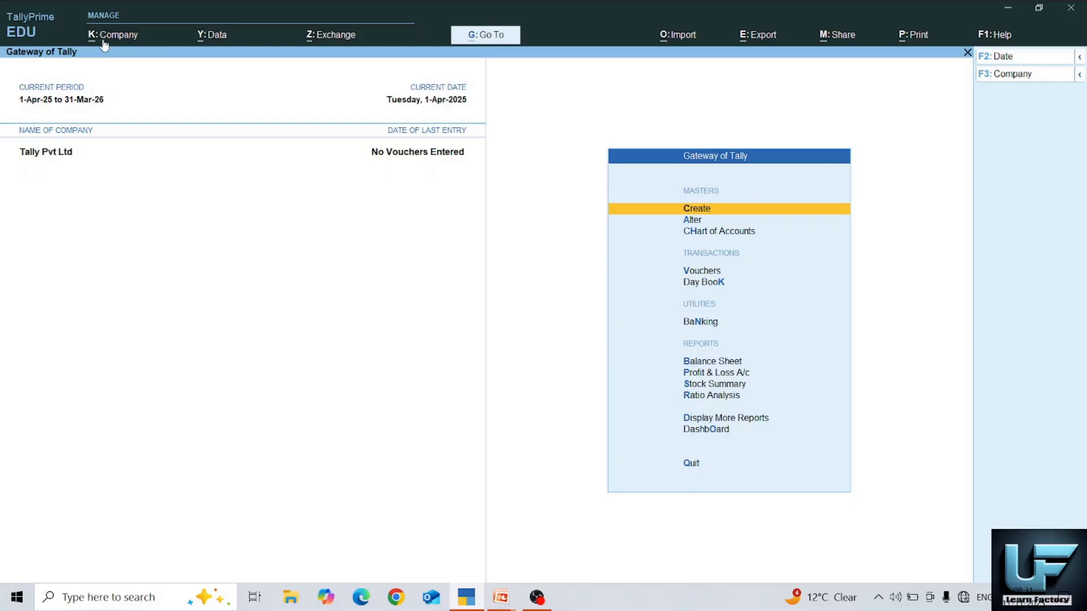
# - Open Tally Pvt Ltd for alteration, overwrite the e-mail field with new text, and save
pyautogui.hotkey('alt', 'k')
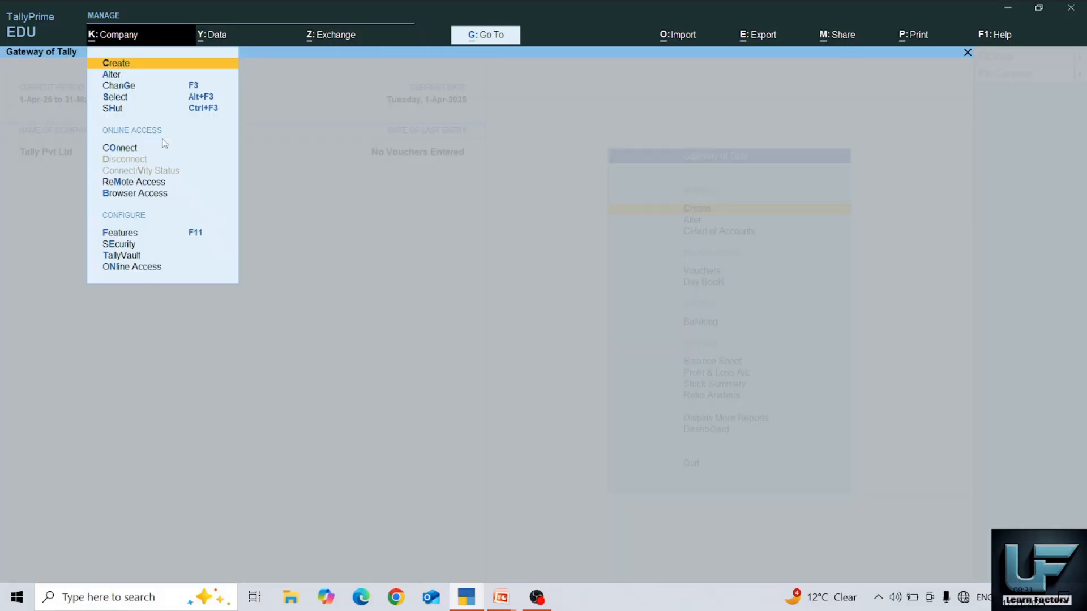
pyautogui.click(108, 79)
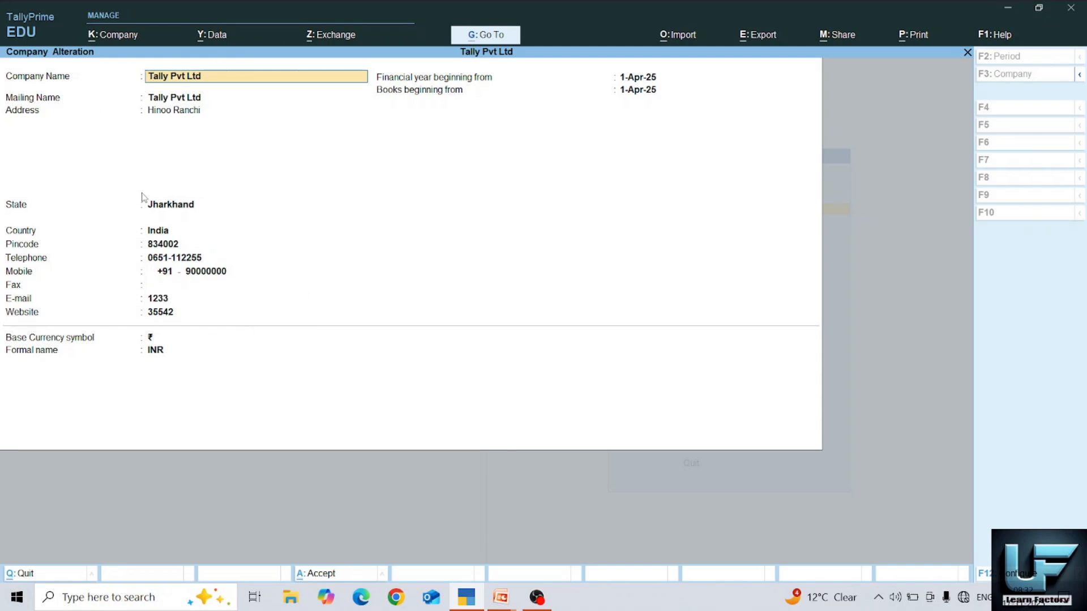
pyautogui.press('Return')
pyautogui.press('Return')
pyautogui.press('Return')
pyautogui.press('Return')
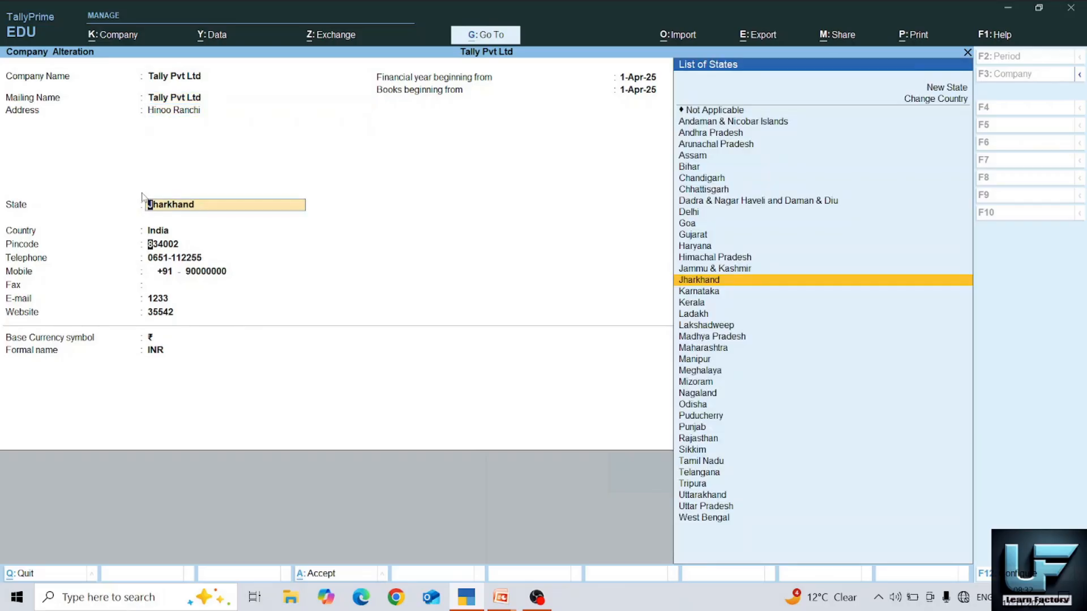
pyautogui.press('Return')
pyautogui.press('Return')
pyautogui.press('Return')
pyautogui.press('Return')
pyautogui.press('Return')
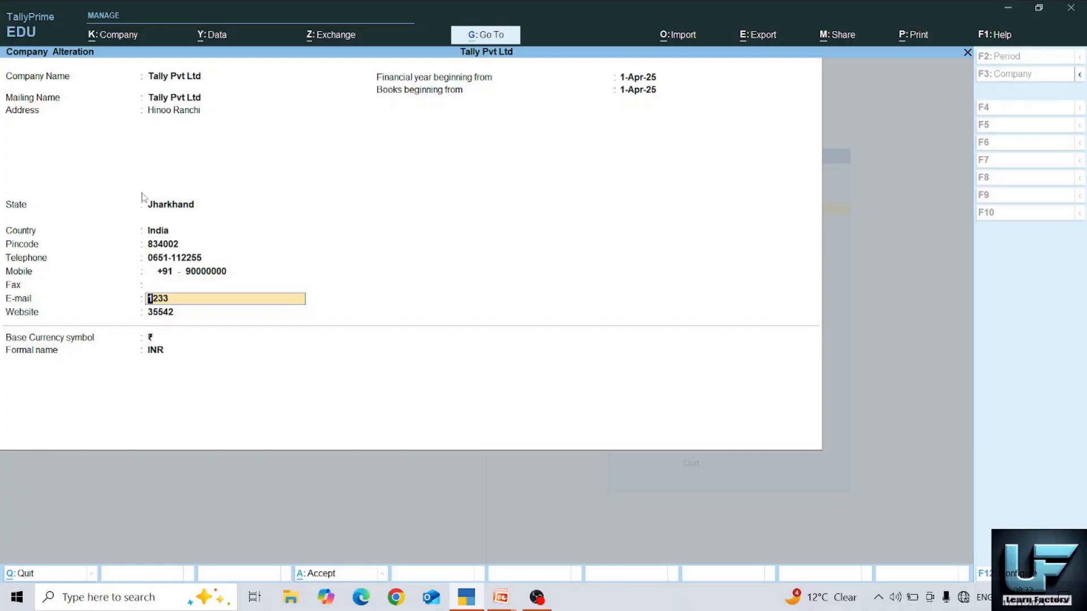
pyautogui.write('jhjhjh jhjh')
pyautogui.press('ctrl')
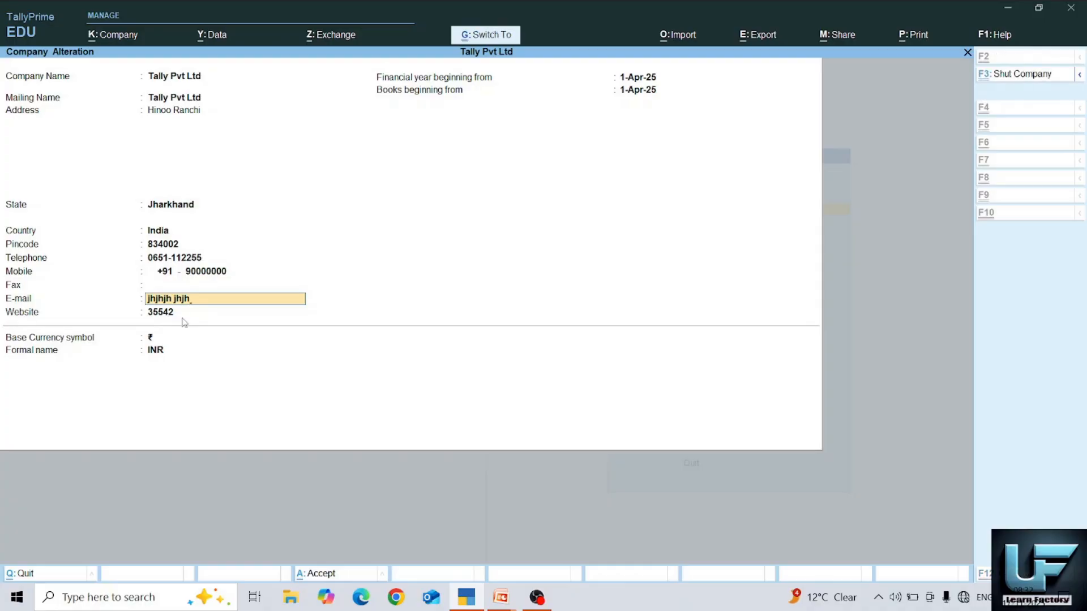
pyautogui.hotkey('ctrl', 'a')
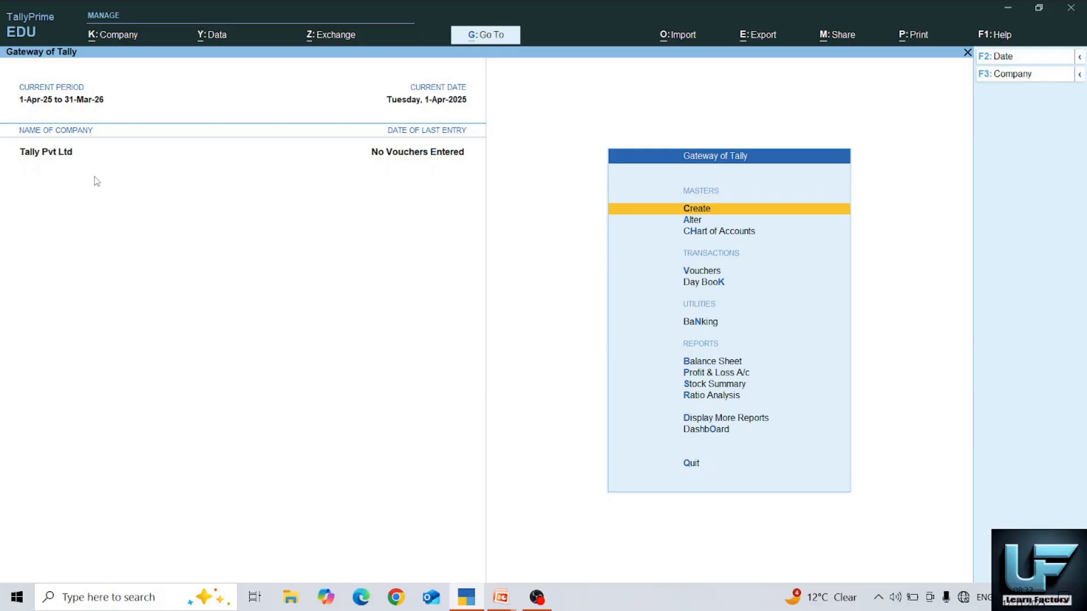
pyautogui.click(501, 598)
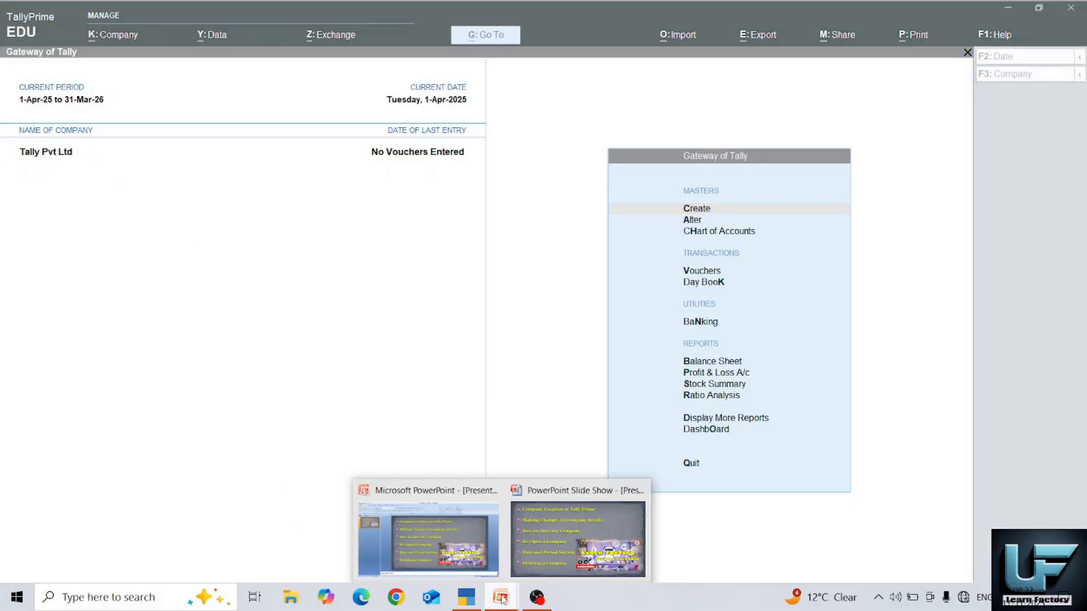
pyautogui.click(578, 538)
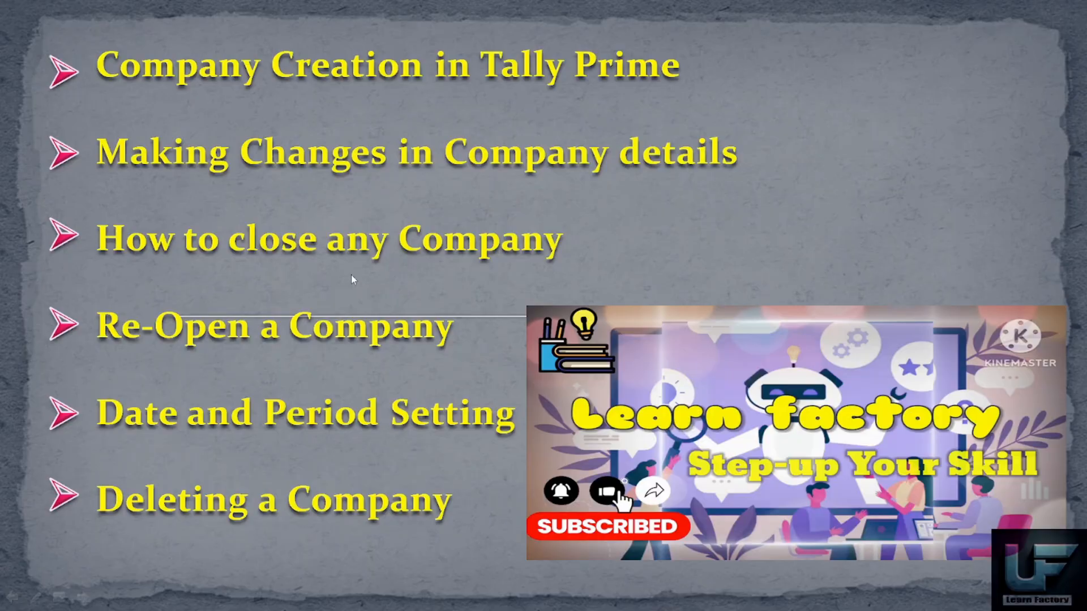
pyautogui.hotkey('alt', 'Tab')
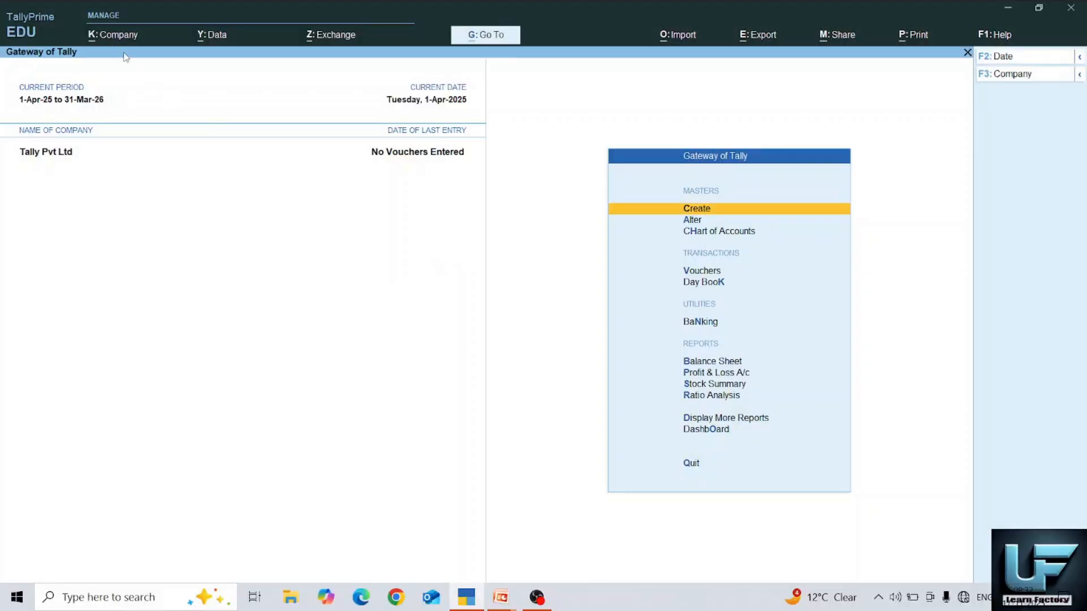
# - Shut the Tally Pvt Ltd company via the Company menu's Shut option
pyautogui.click(116, 38)
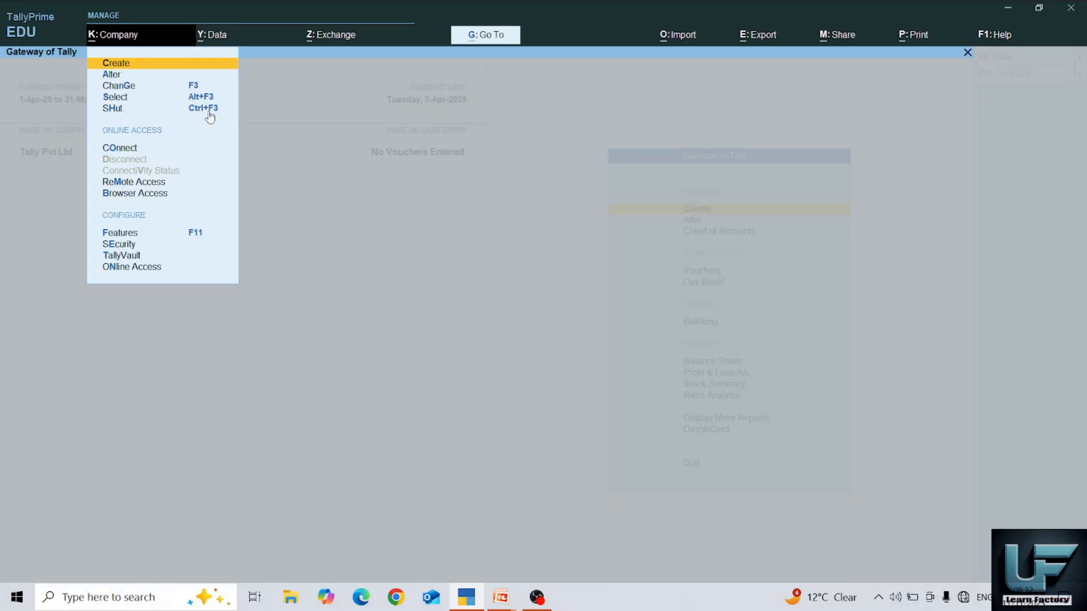
pyautogui.click(112, 110)
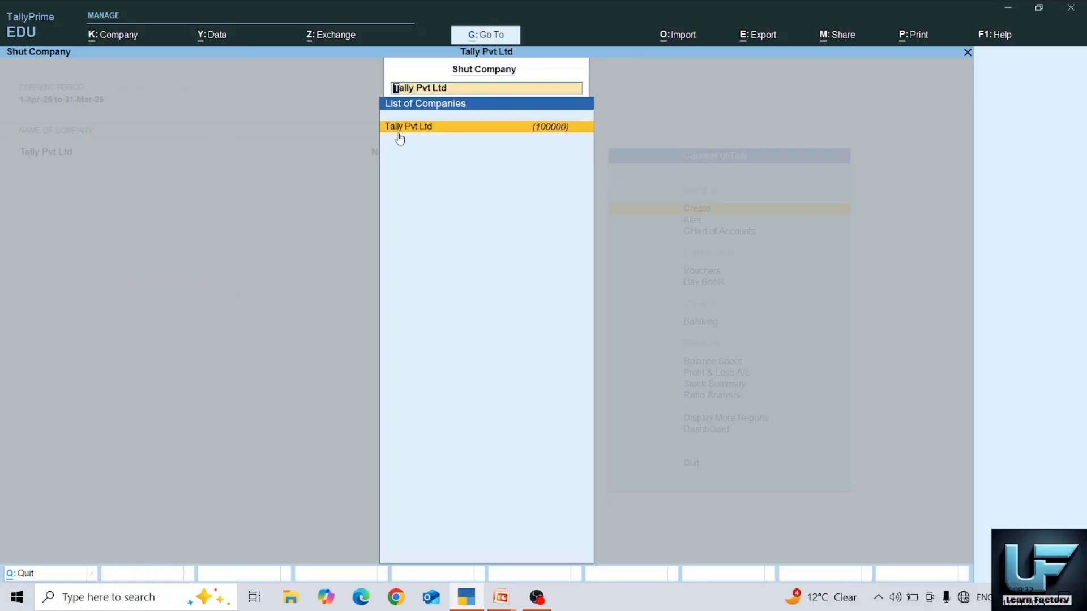
pyautogui.click(448, 134)
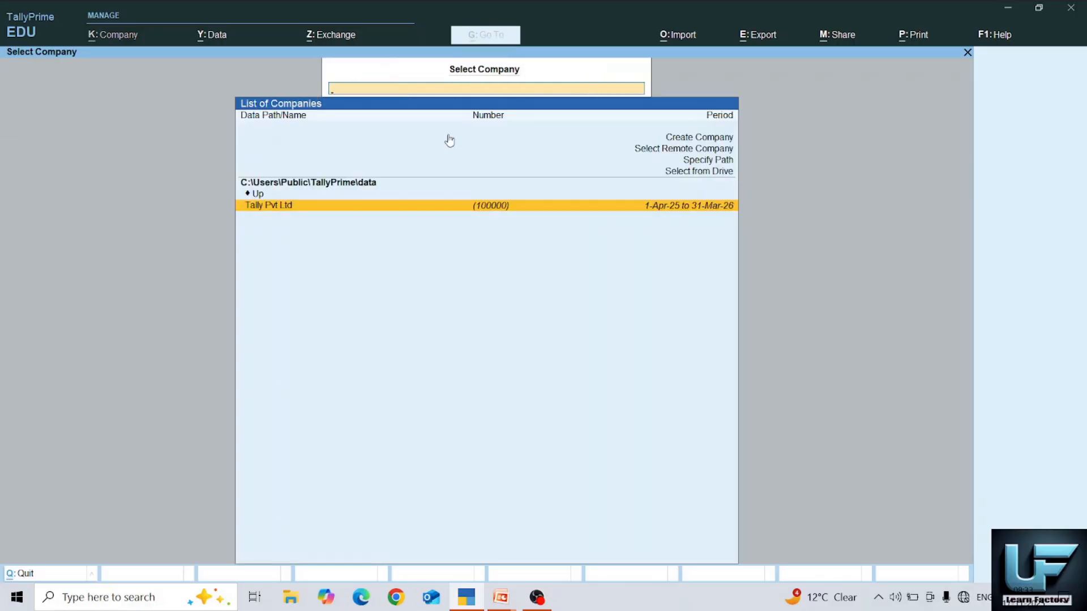
# - Select Tally Pvt Ltd in the Select Company list to reopen it
pyautogui.click(283, 207)
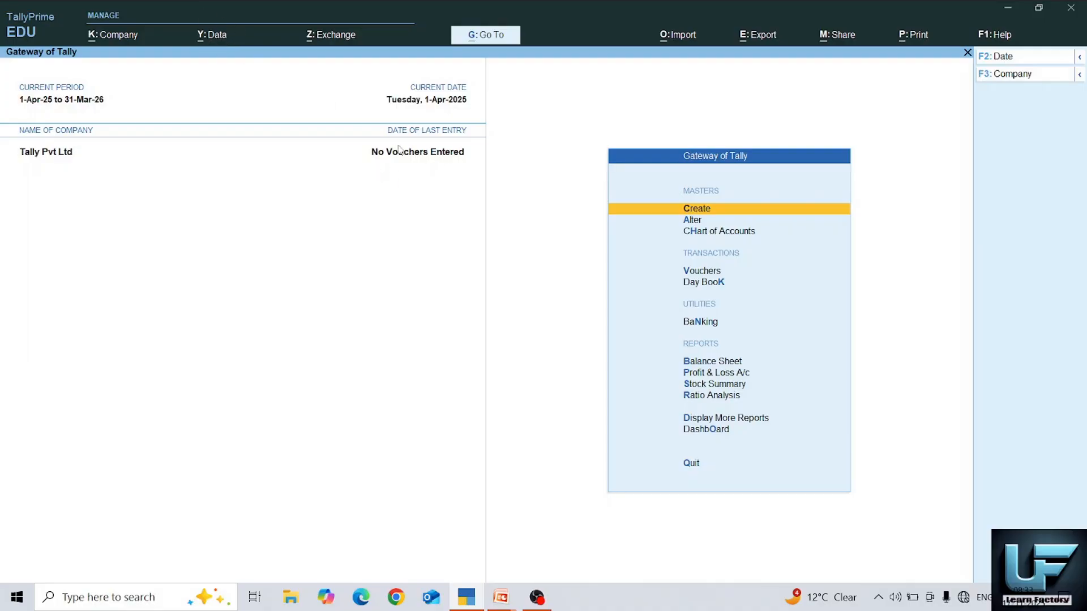
# - Set the current date to 1-11-25, then bring up the Change Period dialog
pyautogui.press('F2')
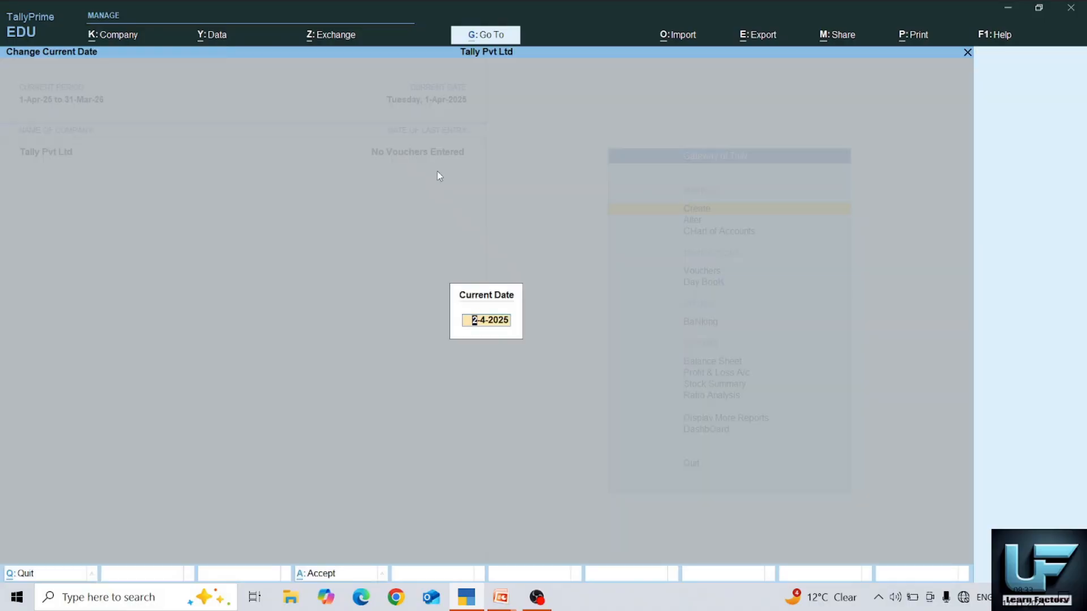
pyautogui.write('1-11-25')
pyautogui.press('Return')
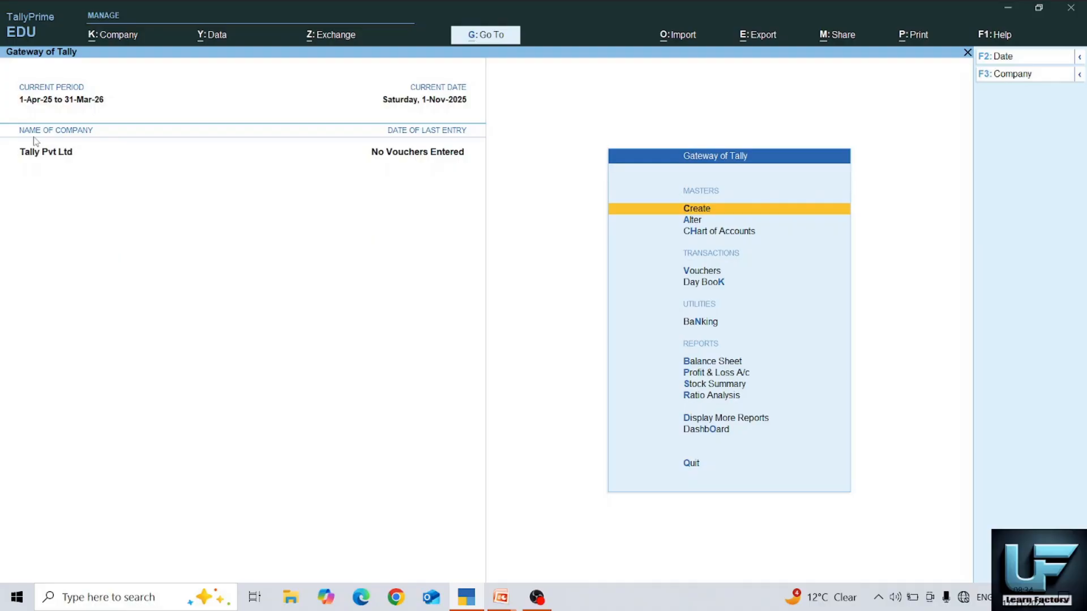
pyautogui.press('alt')
pyautogui.hotkey('alt', 'F2')
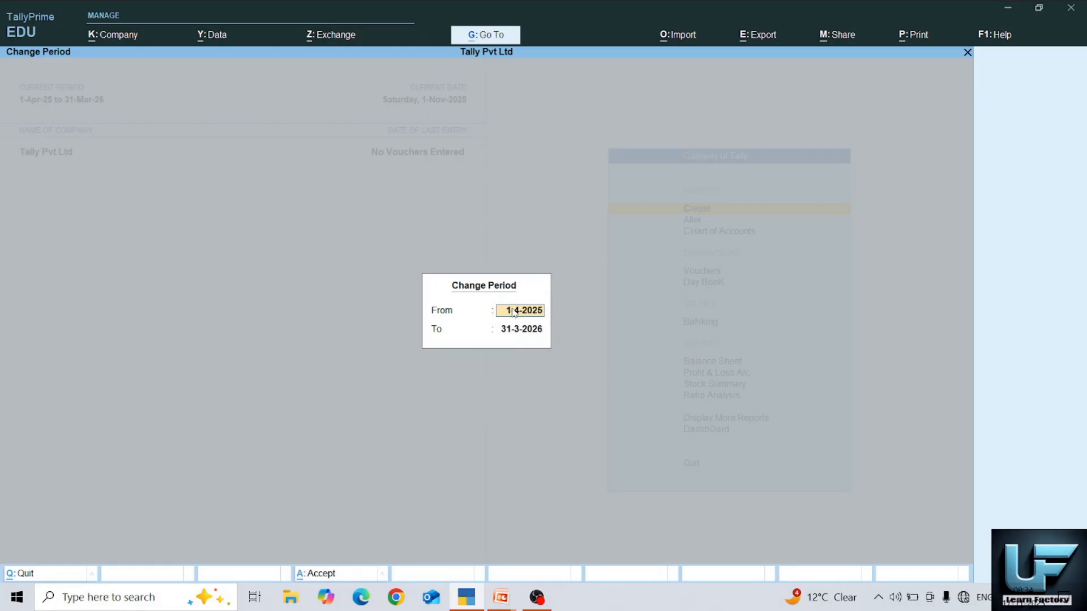
# - Change the working period to run from 1-Nov-25 to 31-Mar-26
pyautogui.write('1-11-25')
pyautogui.press('Return')
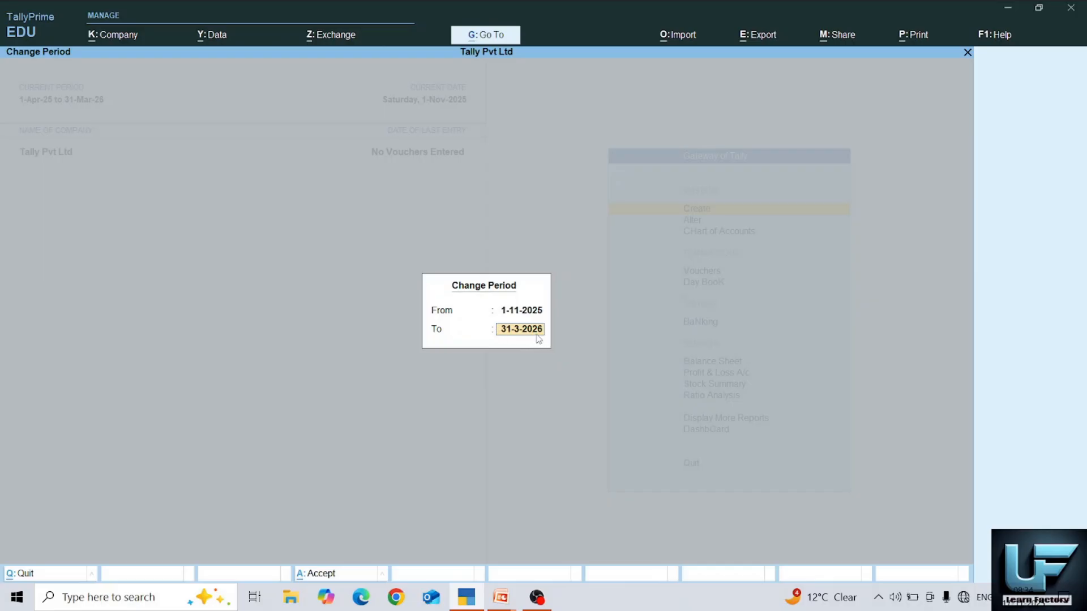
pyautogui.press('Return')
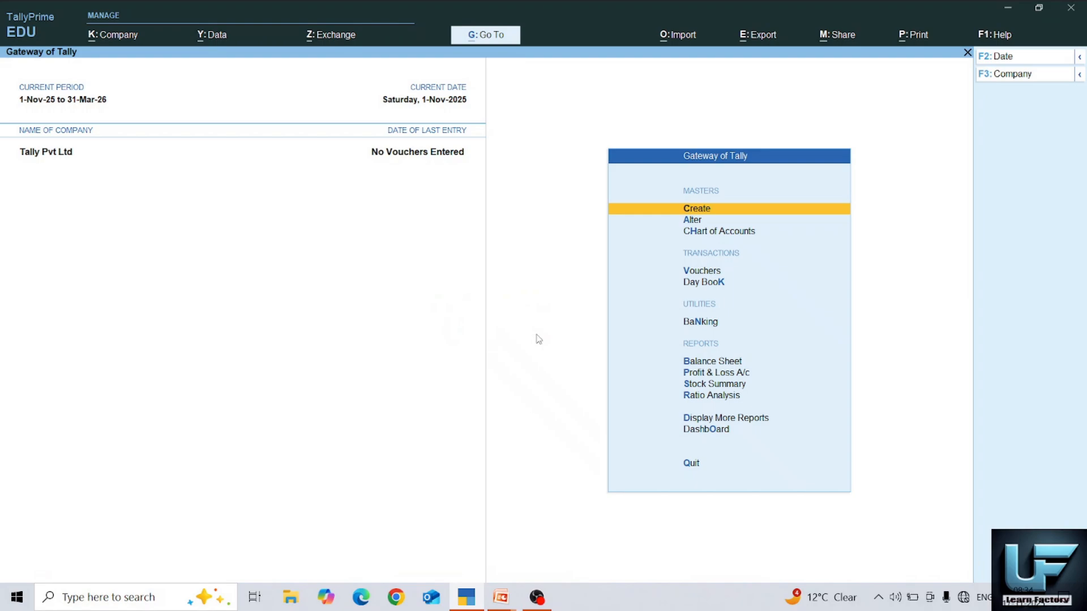
pyautogui.click(501, 599)
pyautogui.click(552, 572)
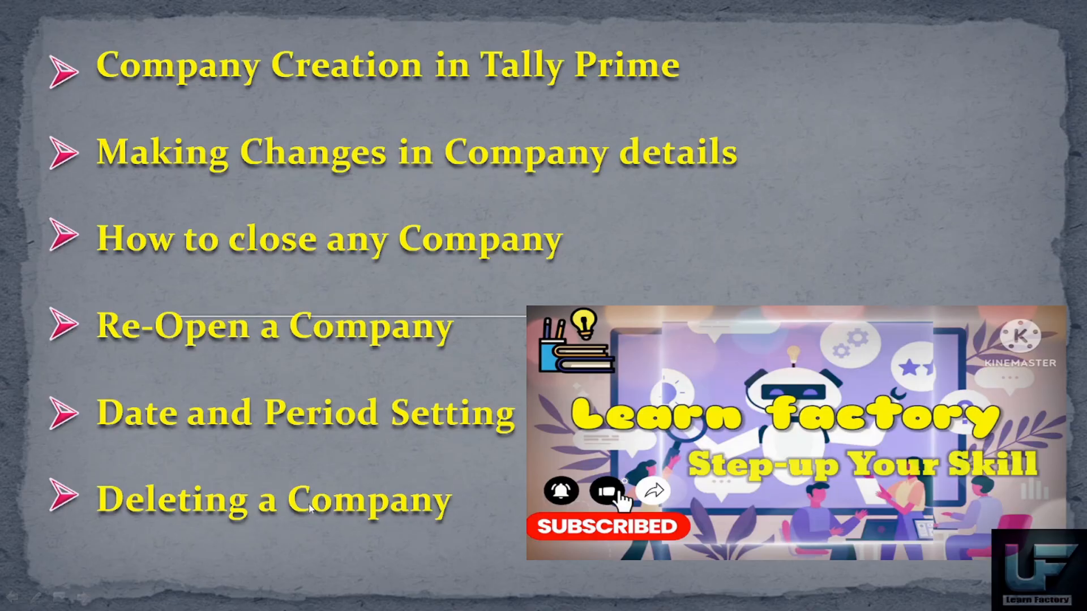
pyautogui.hotkey('alt', 'Tab')
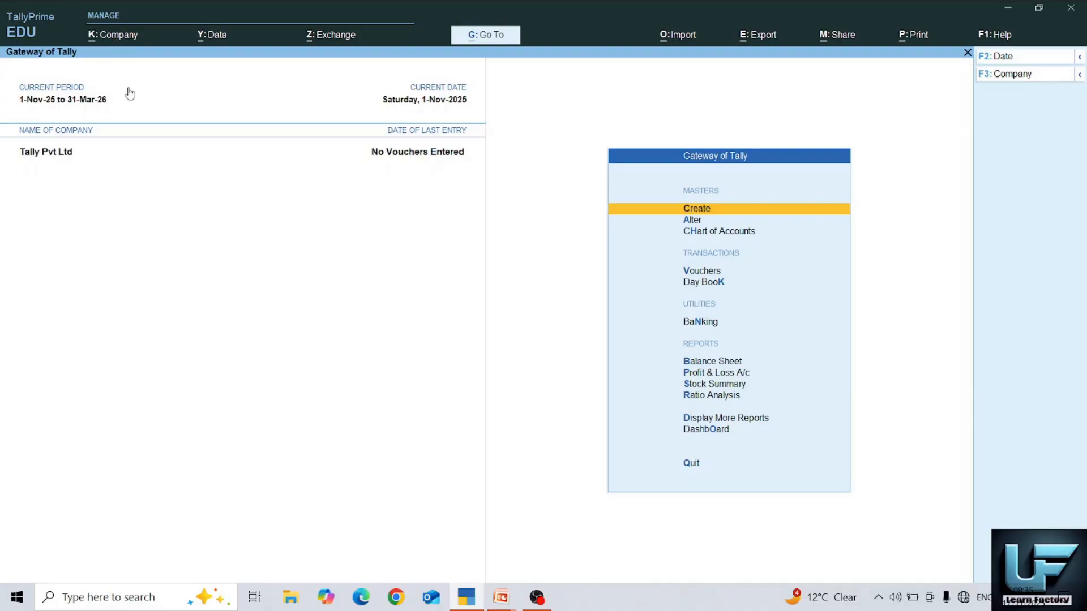
# - Delete Tally Pvt Ltd from Company Alter with Alt+D, then return to the PowerPoint slide show
pyautogui.click(111, 40)
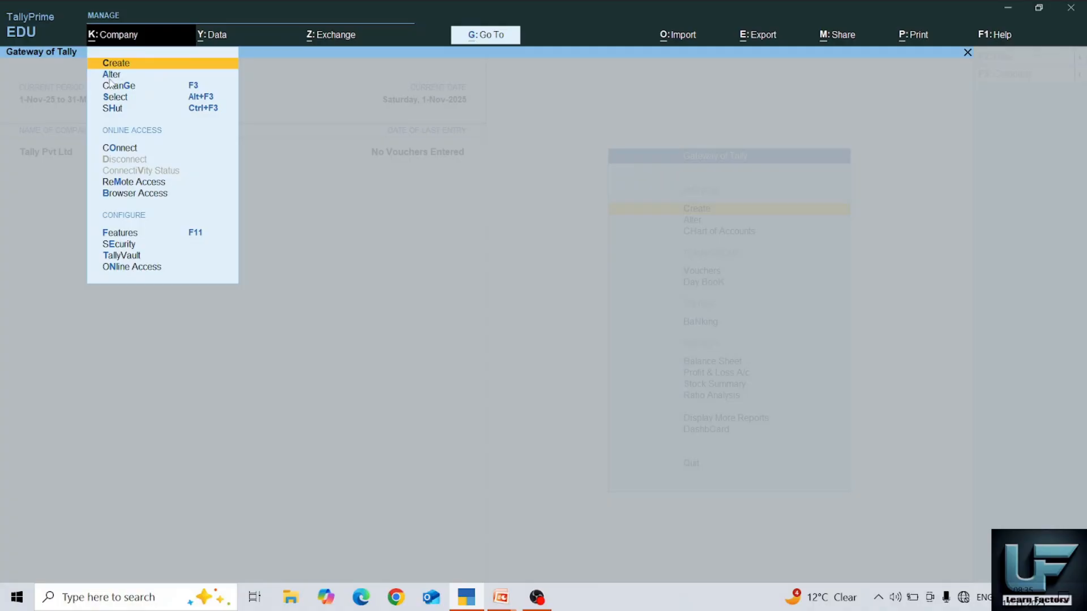
pyautogui.click(109, 79)
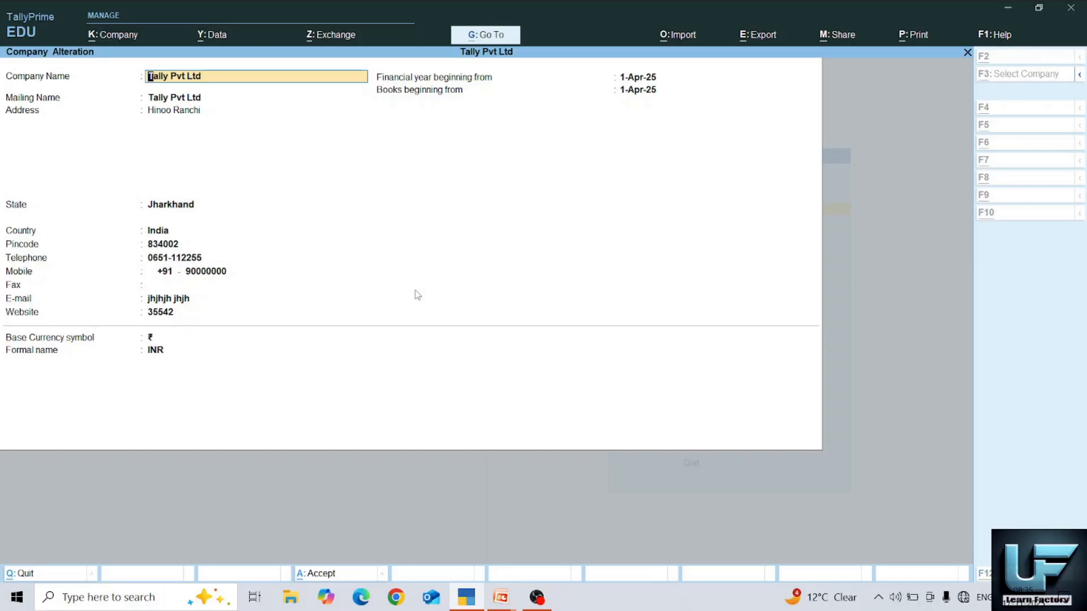
pyautogui.hotkey('alt', 'd')
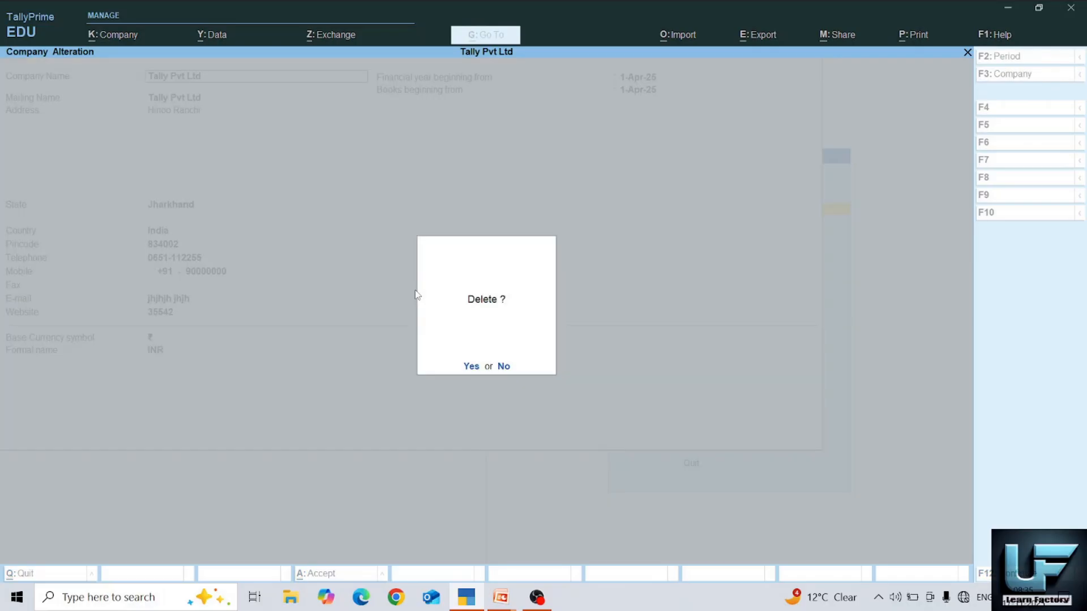
pyautogui.press('y')
pyautogui.press('y')
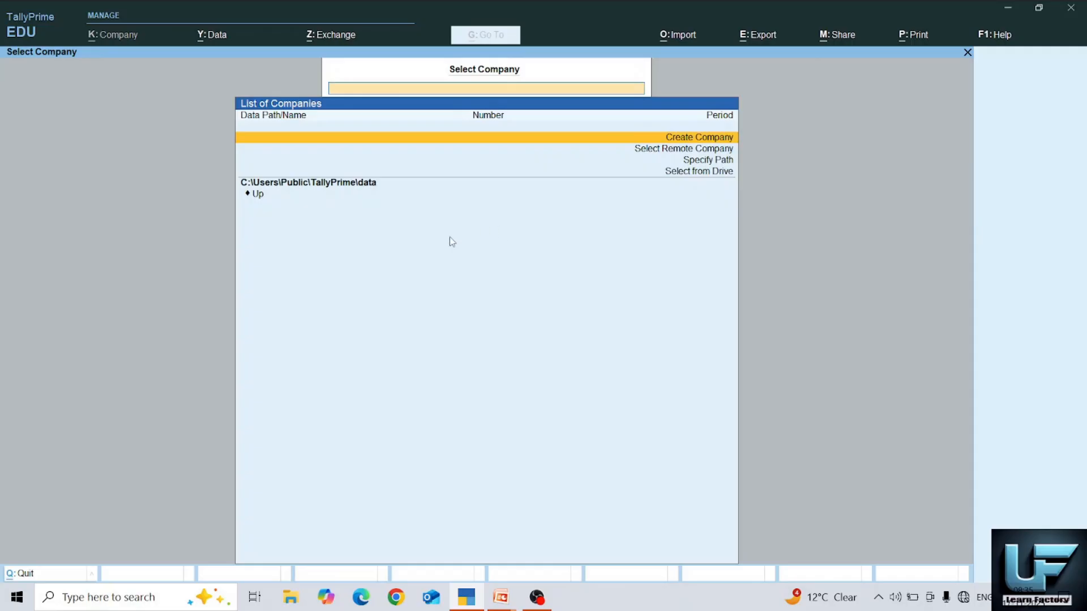
pyautogui.click(496, 604)
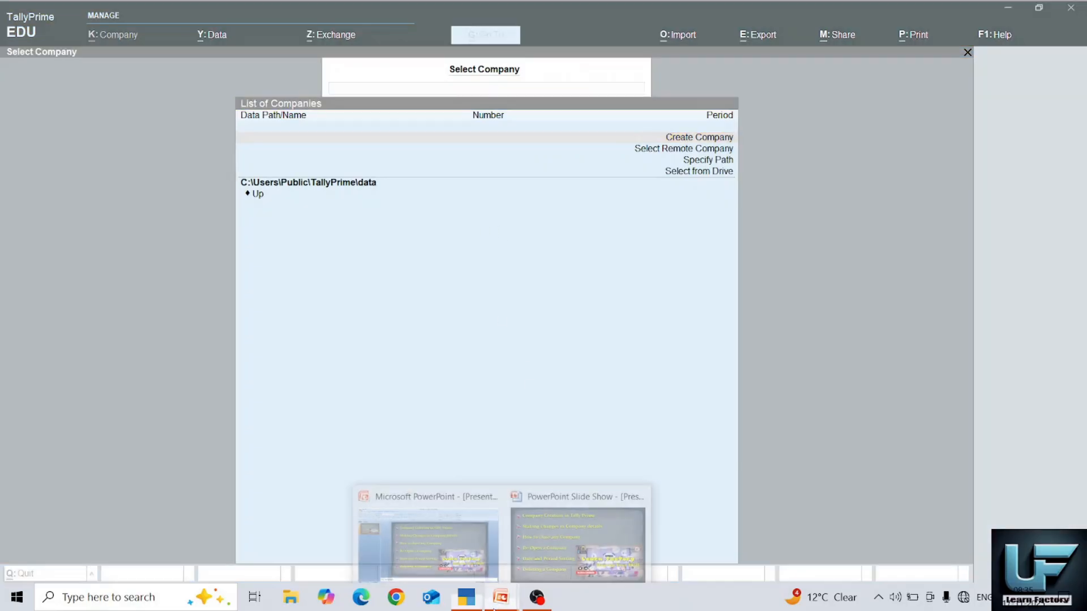
pyautogui.click(549, 514)
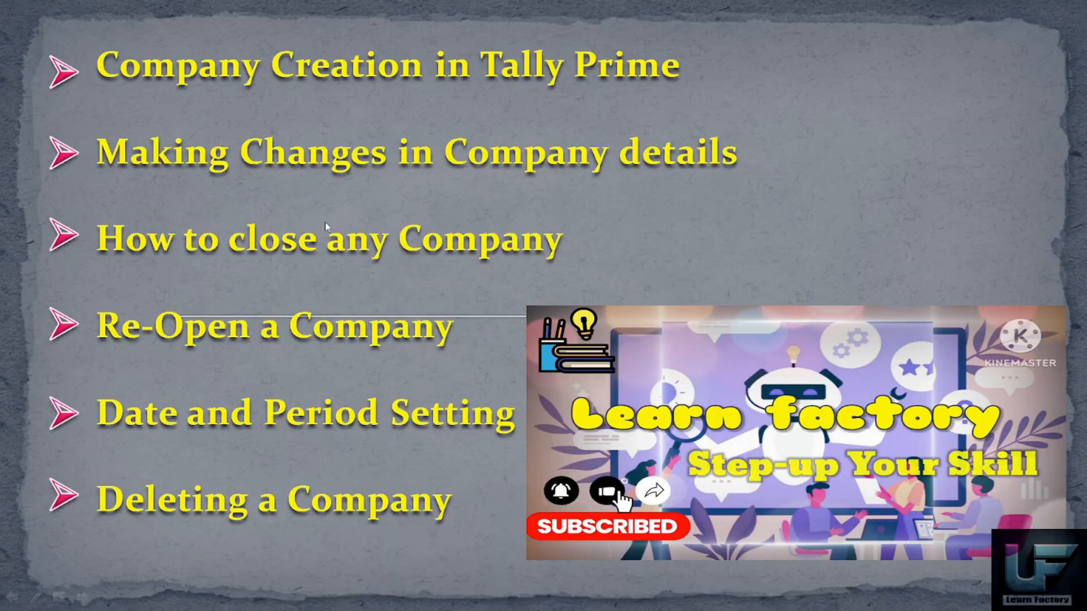